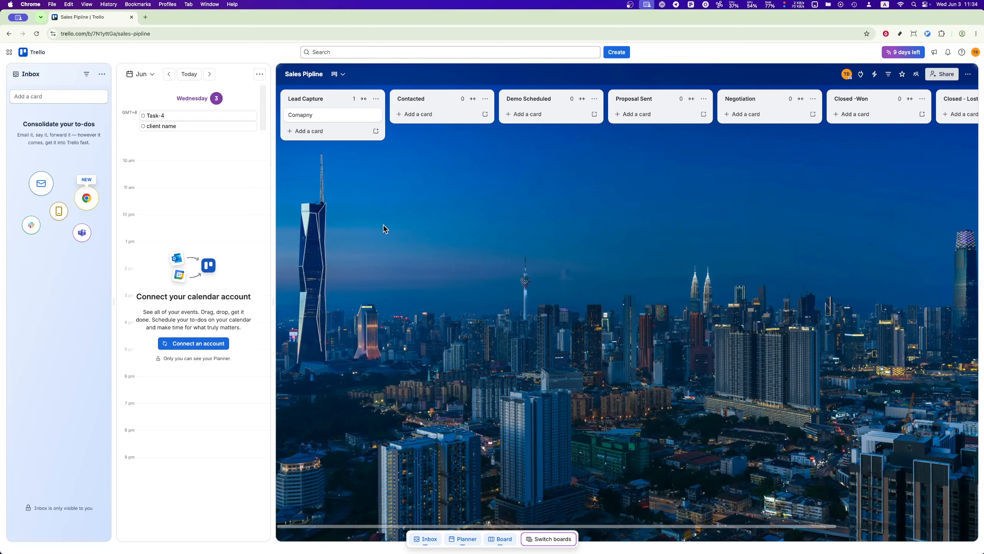
click(624, 58)
click(638, 78)
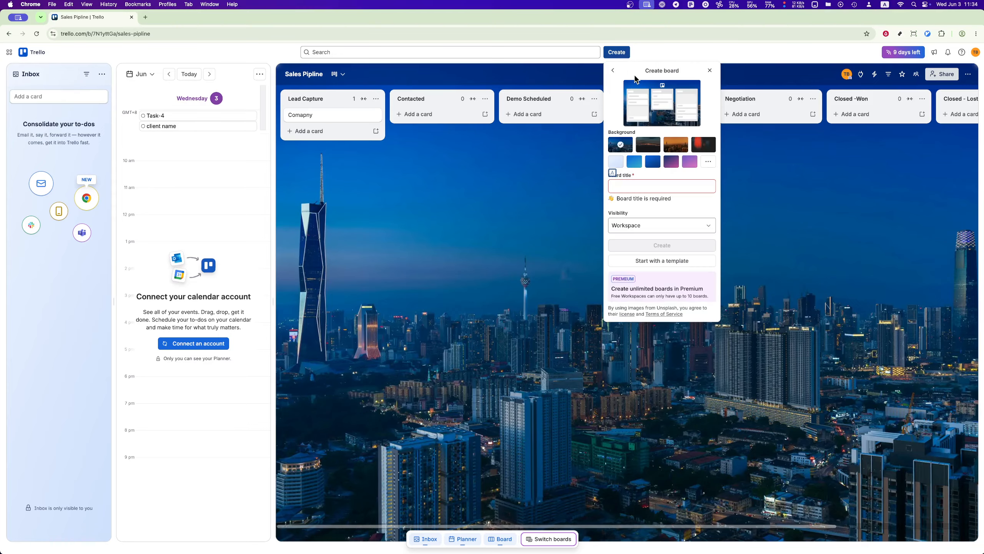
click(690, 187)
text(Sales )
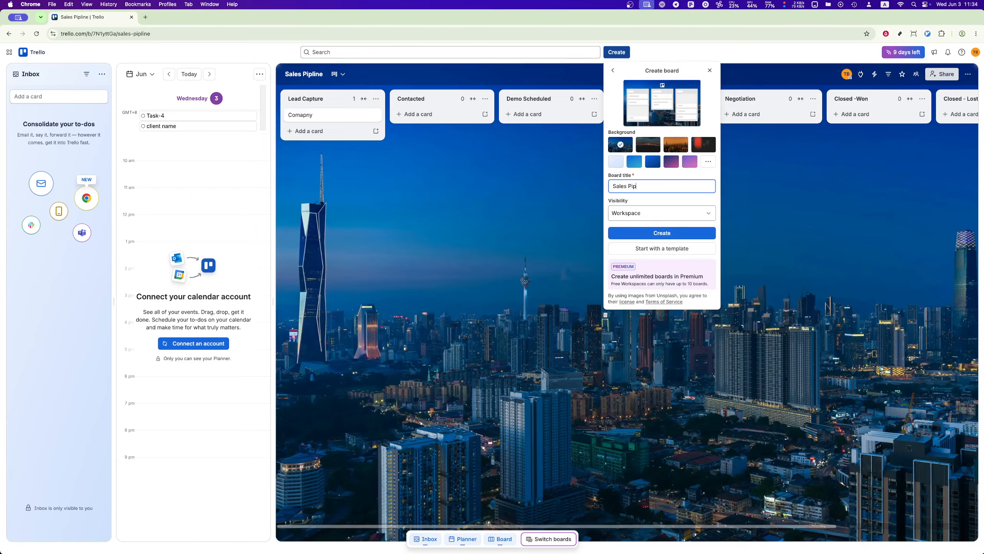
text(Pipeline)
click(763, 237)
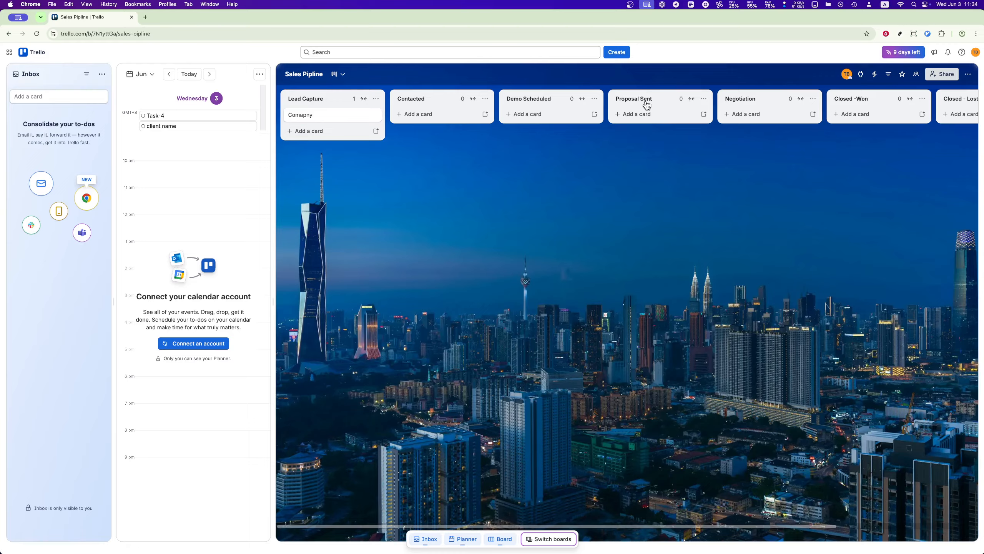
Open the Comapny card in the Lead Capture list and save "goal" as its description
scroll(755, 103, right, 3)
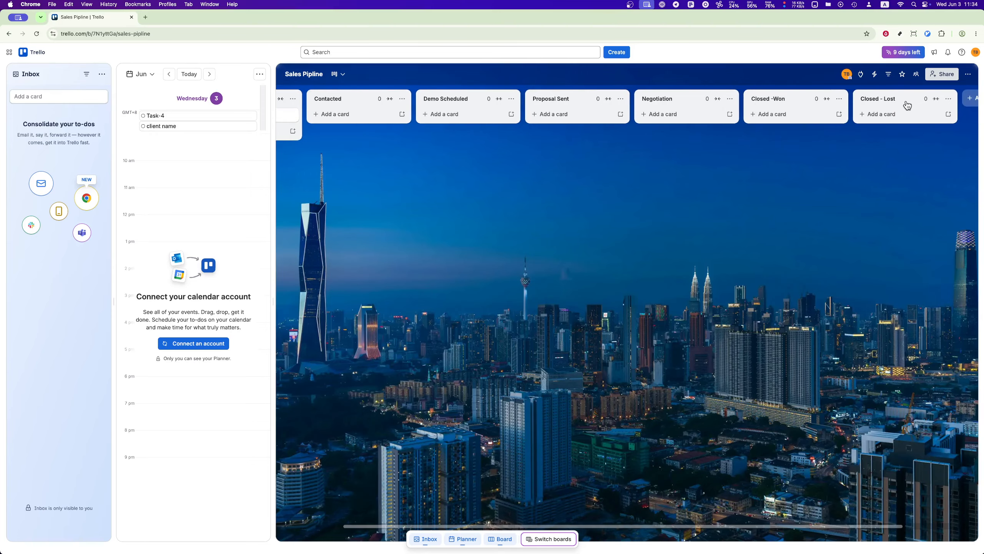
scroll(671, 208, left, 3)
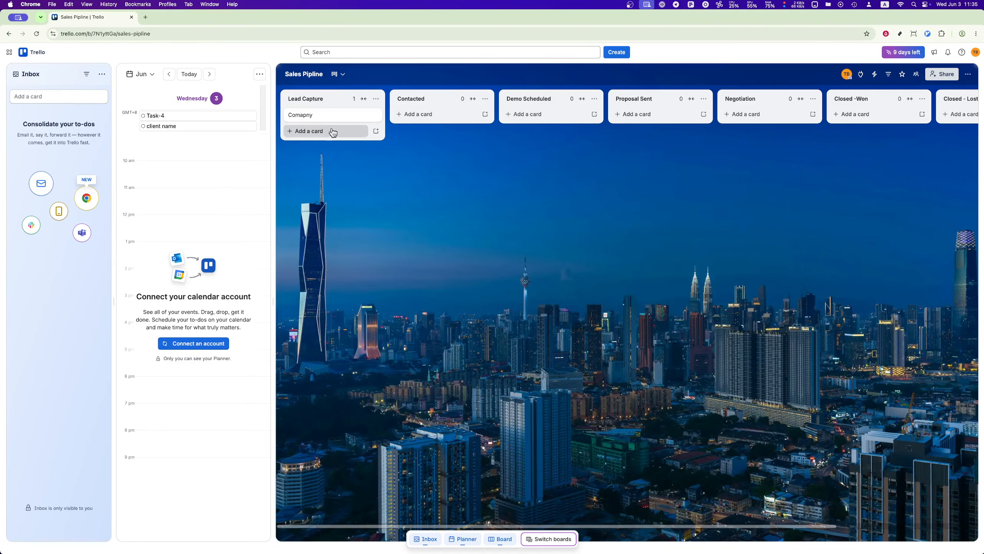
click(341, 120)
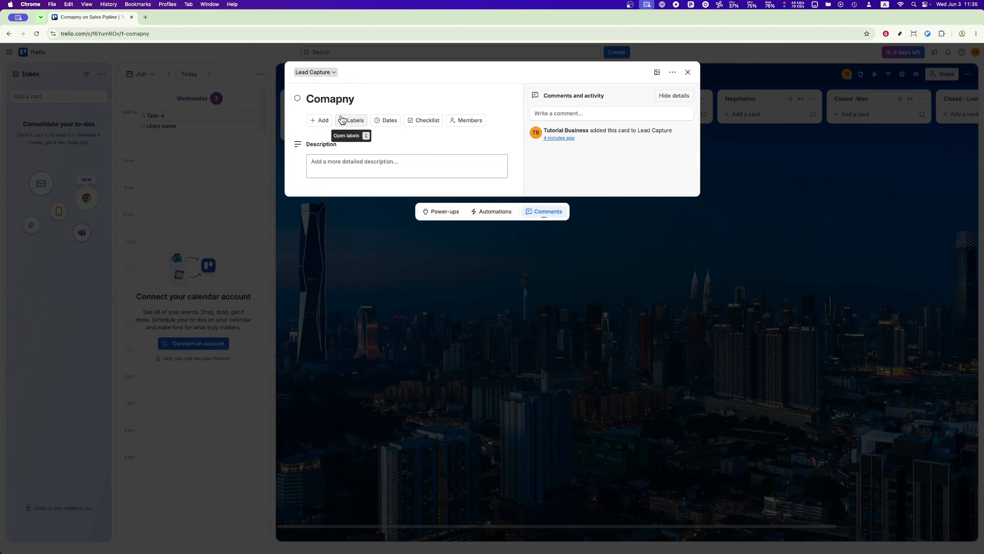
click(429, 165)
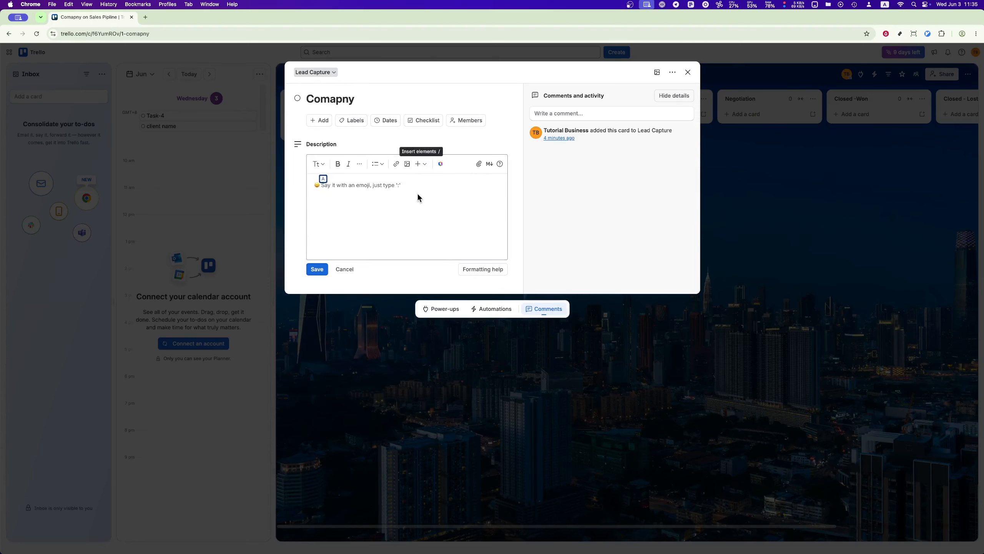
text(g)
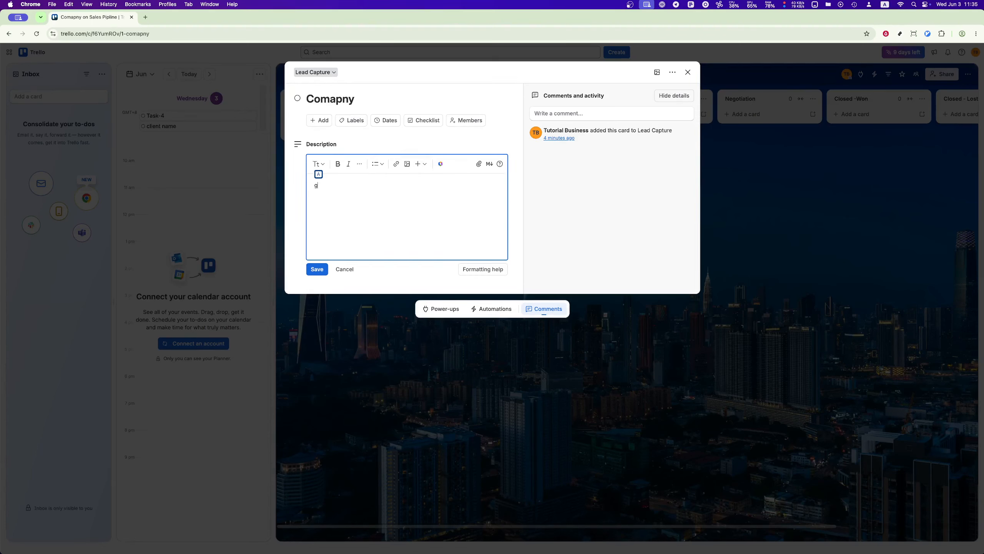
text(oal)
click(317, 269)
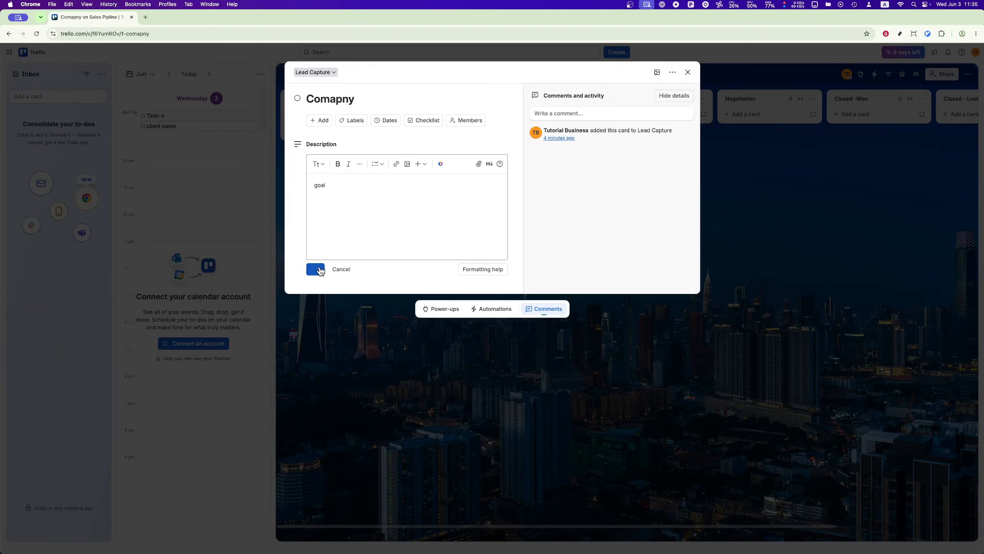
Add a checklist titled Checklist to the card with the items "sent", "2", "3" and "4"
click(423, 123)
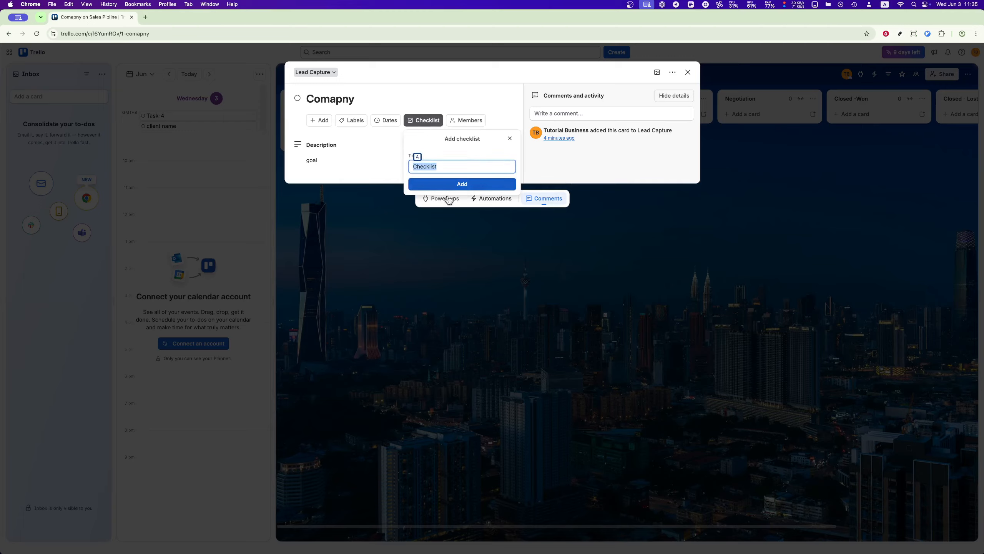
key(Return)
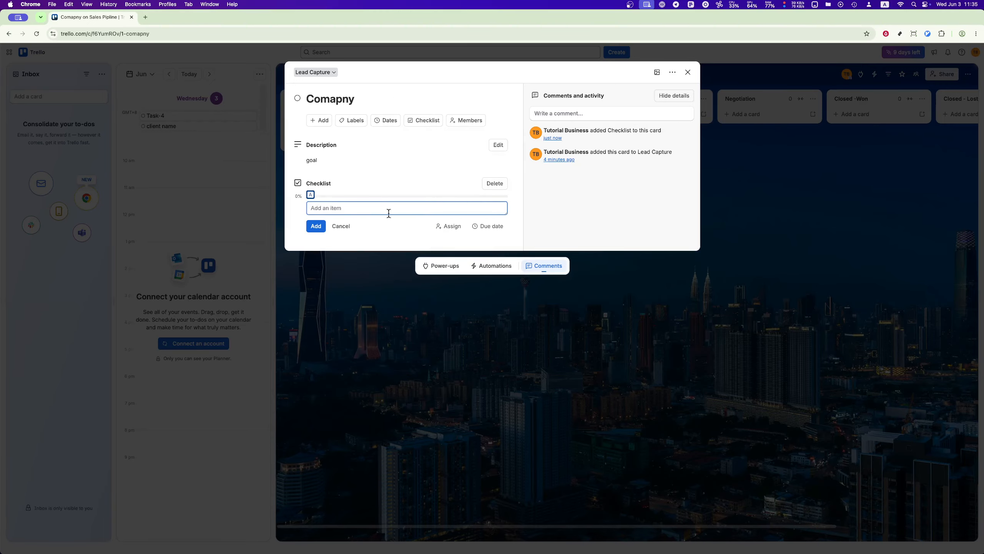
text(sent)
key(Return)
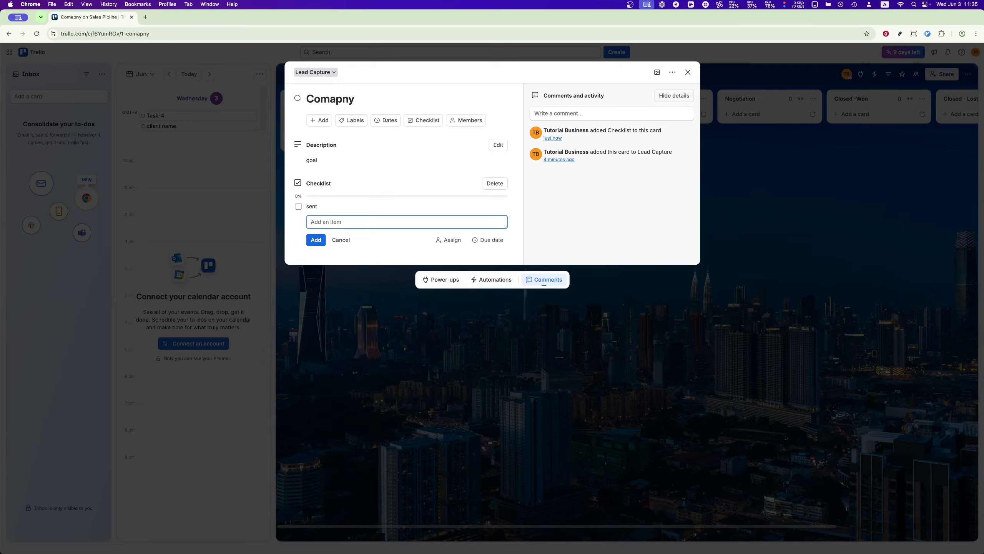
text(2)
key(Return)
text(3)
key(Return)
text(4)
key(Return)
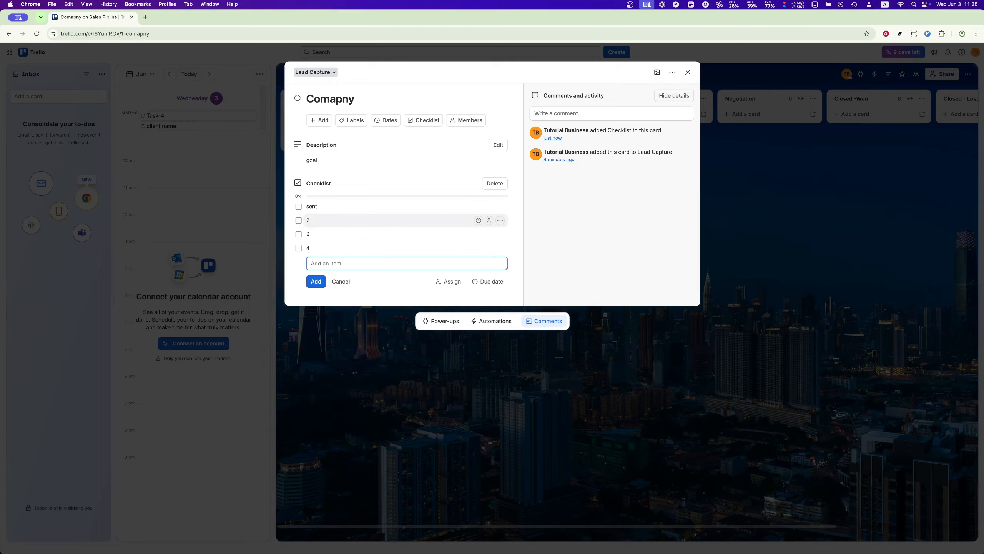
click(316, 282)
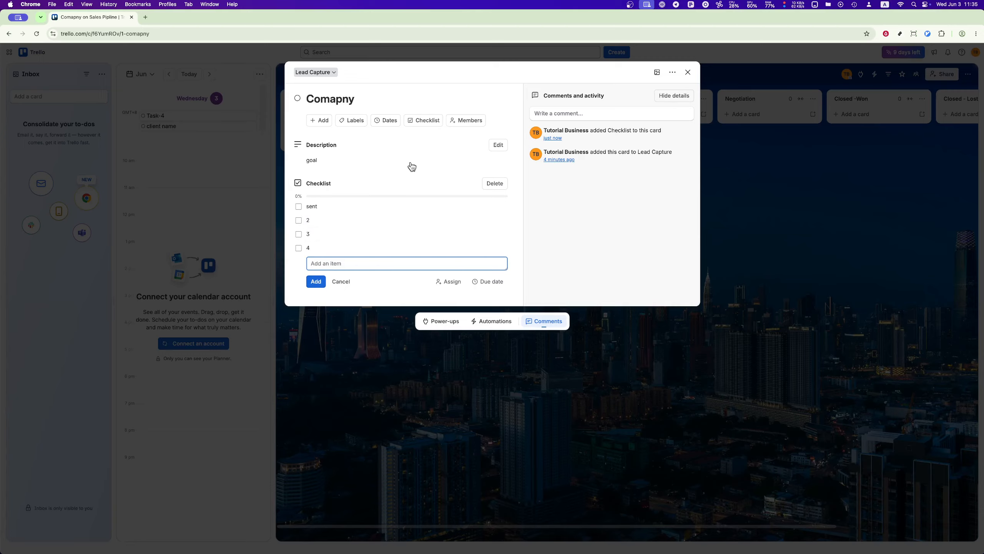
Save a due date of 6/4/2026 at 11:35 AM on the card and assign the listed board member to it
click(386, 121)
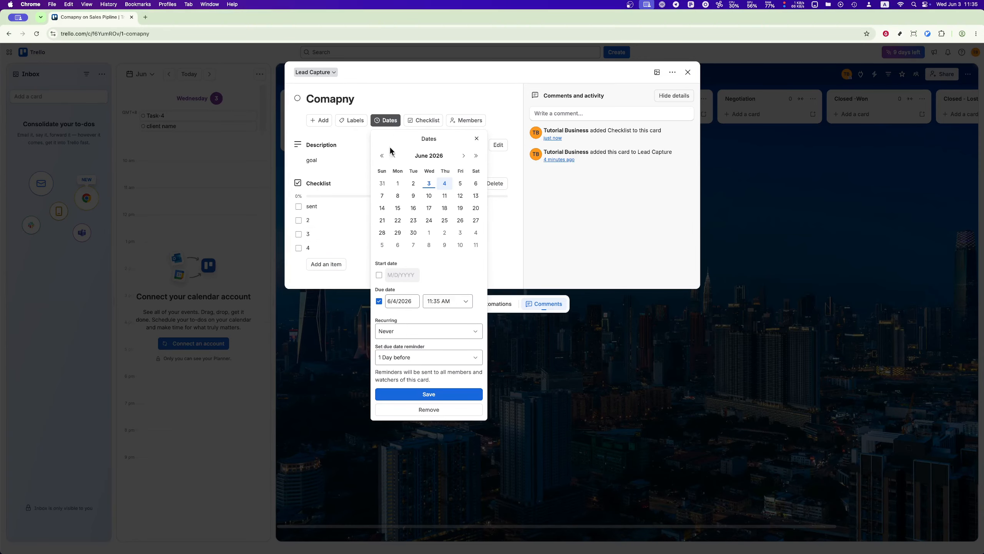
click(429, 394)
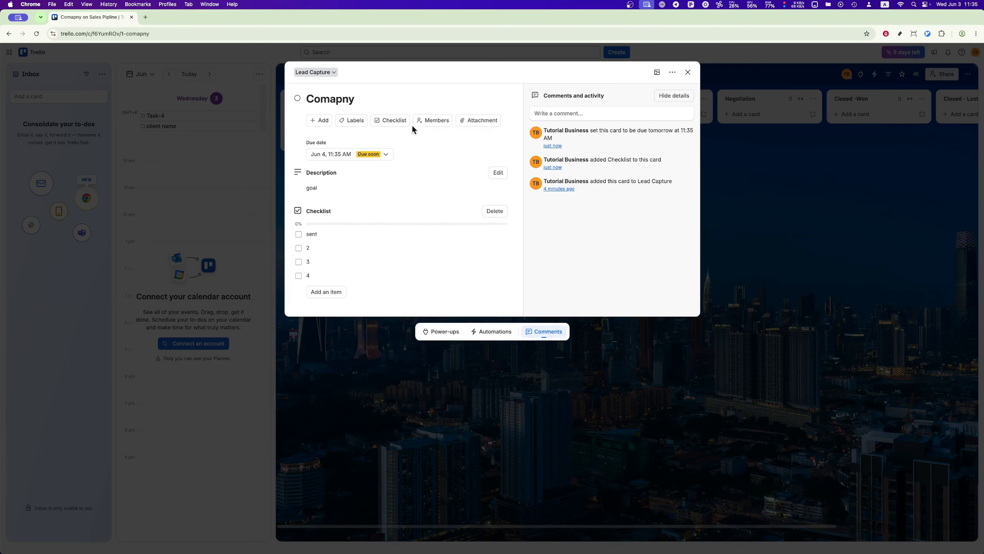
click(433, 121)
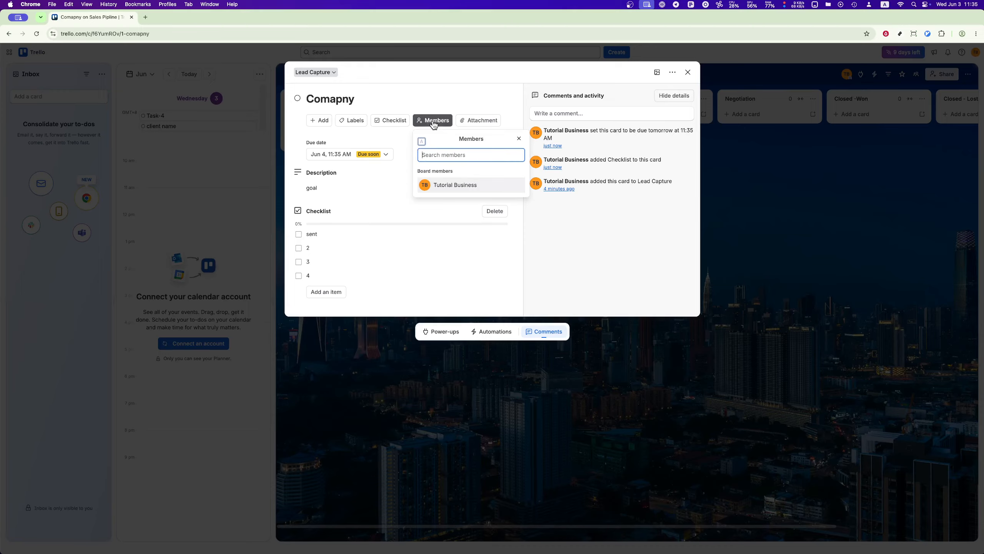
click(465, 193)
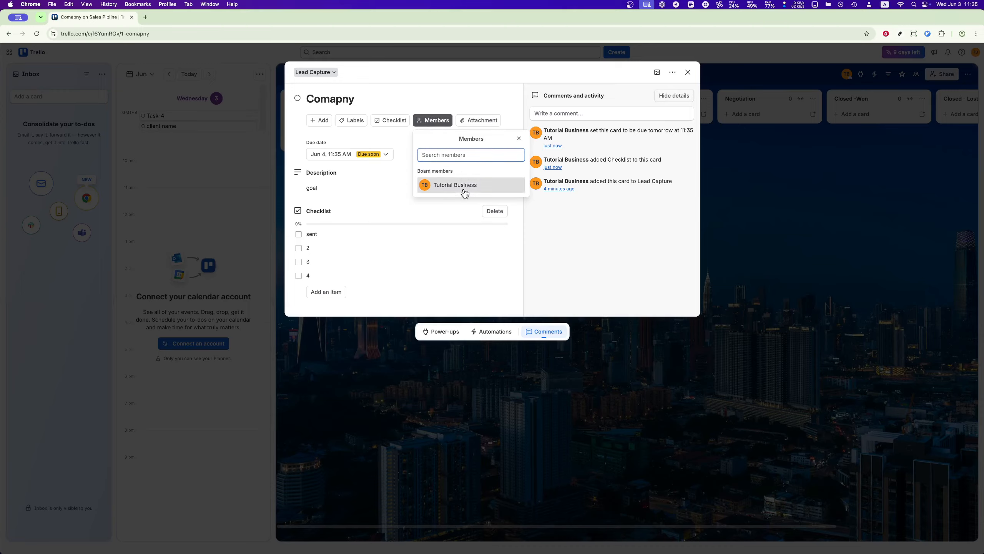
click(598, 249)
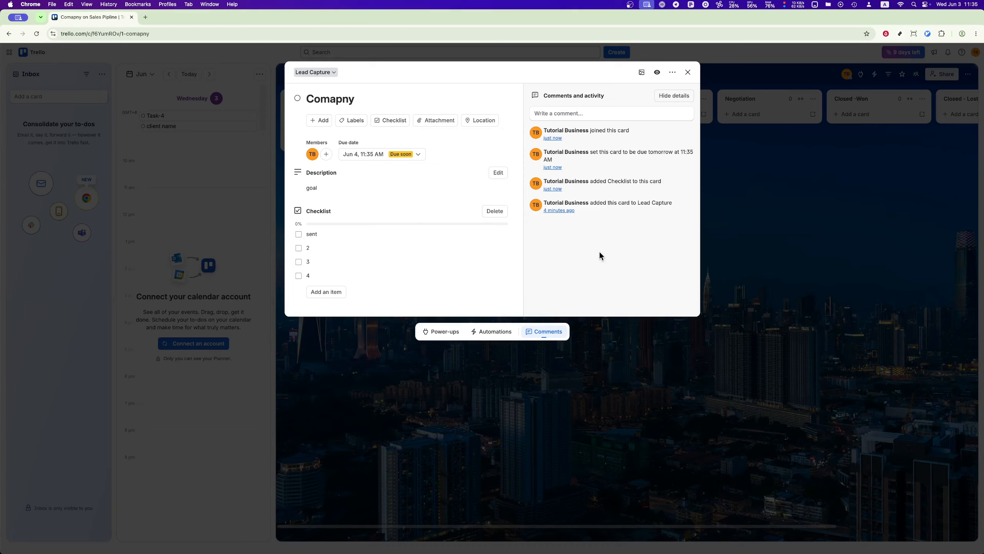
Title the green label "high value" and save it
mouse_move(500, 246)
click(347, 122)
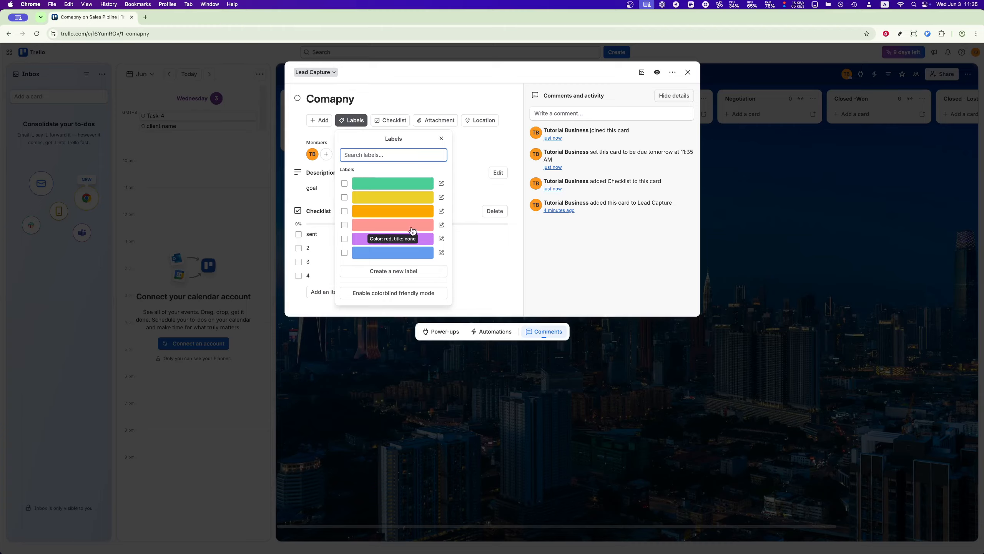
click(442, 184)
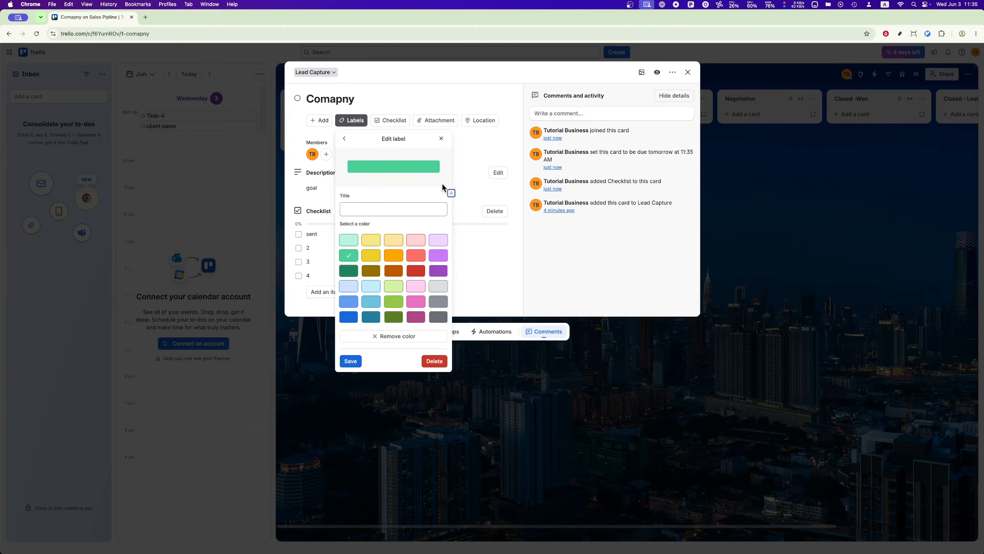
click(400, 206)
text(high value)
click(350, 361)
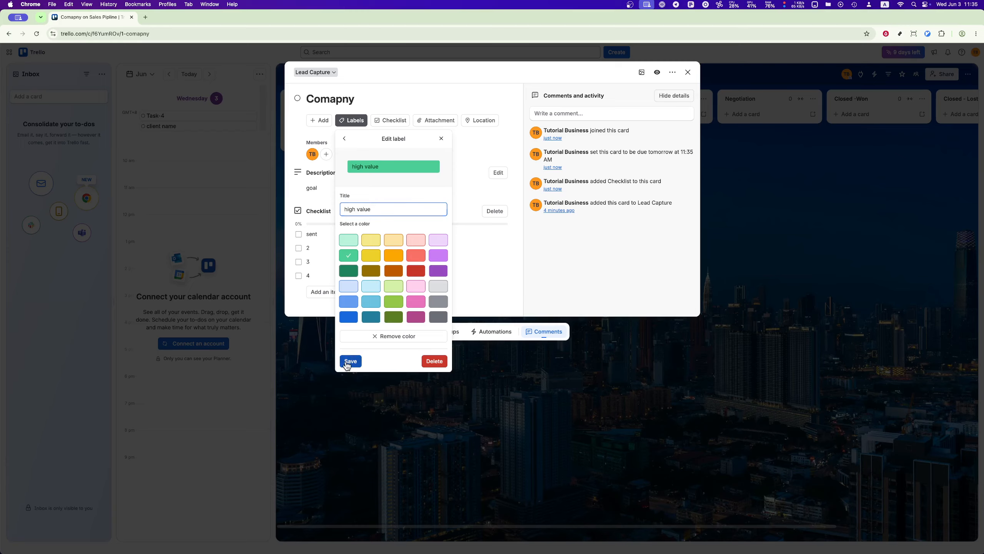
click(565, 259)
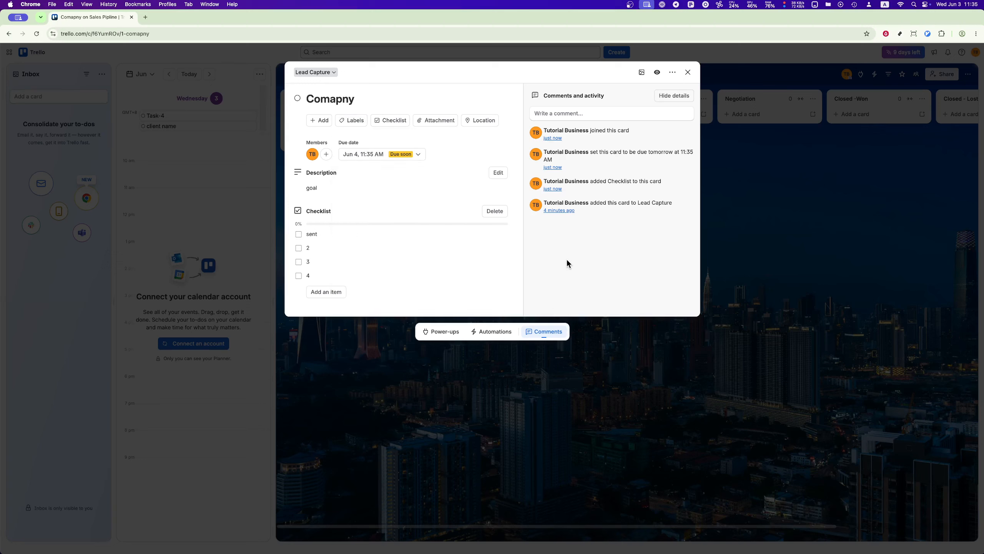
Apply the green "high value" label to the Comapny card
click(355, 123)
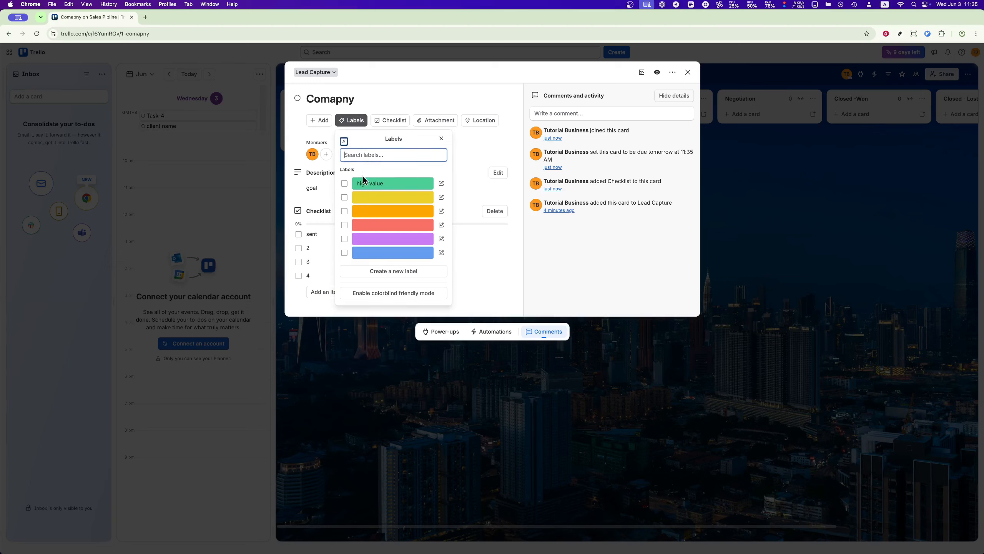
click(364, 183)
click(556, 268)
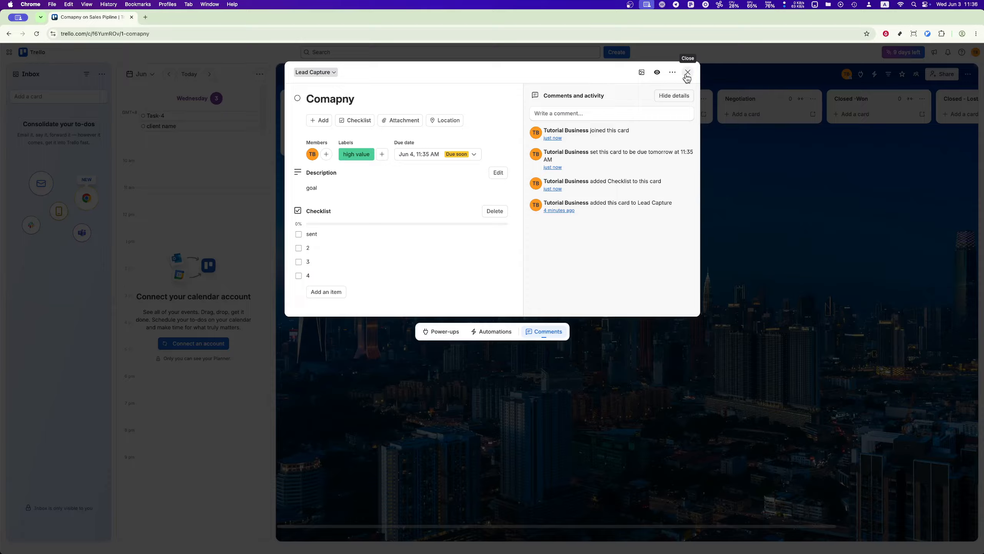
Rename the checklist item "2" as "follow call"
click(335, 248)
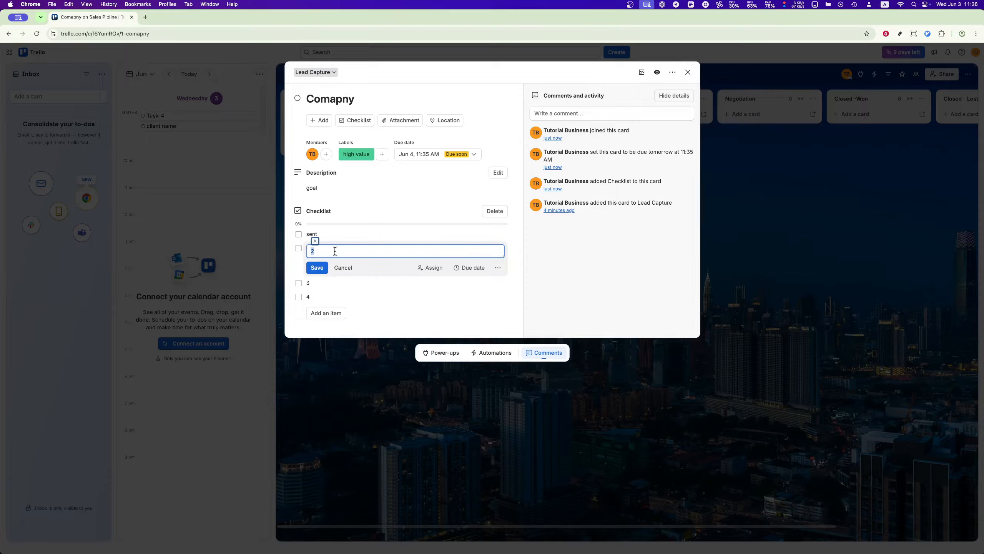
text(folo)
text(ow call)
key(Return)
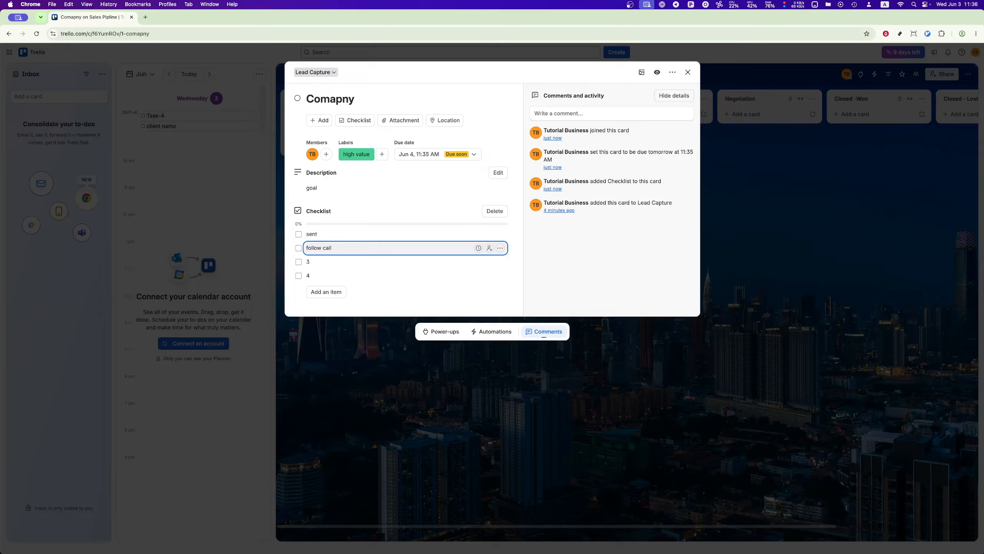
click(572, 285)
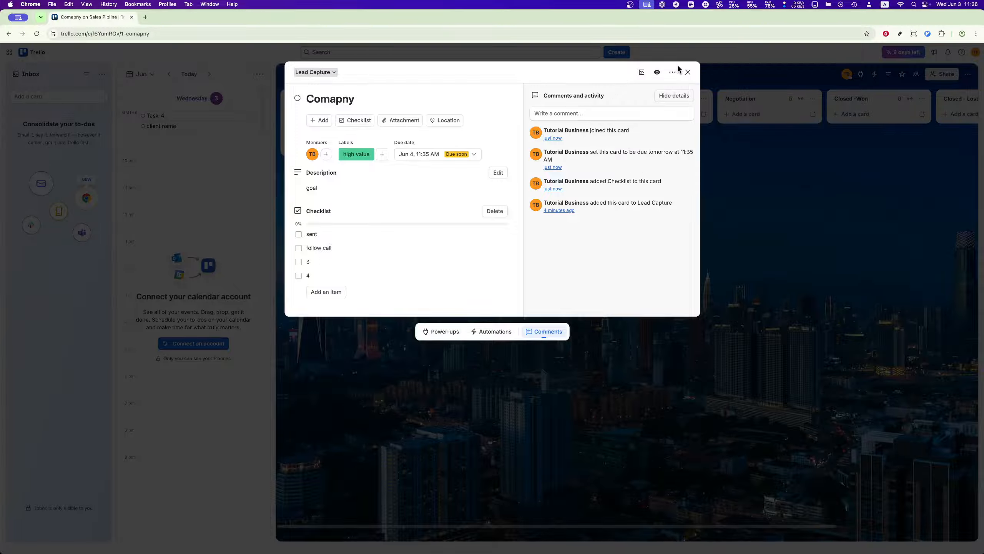
Close the card details and move the Comapny card from Lead Capture to the Demo Scheduled list
click(688, 73)
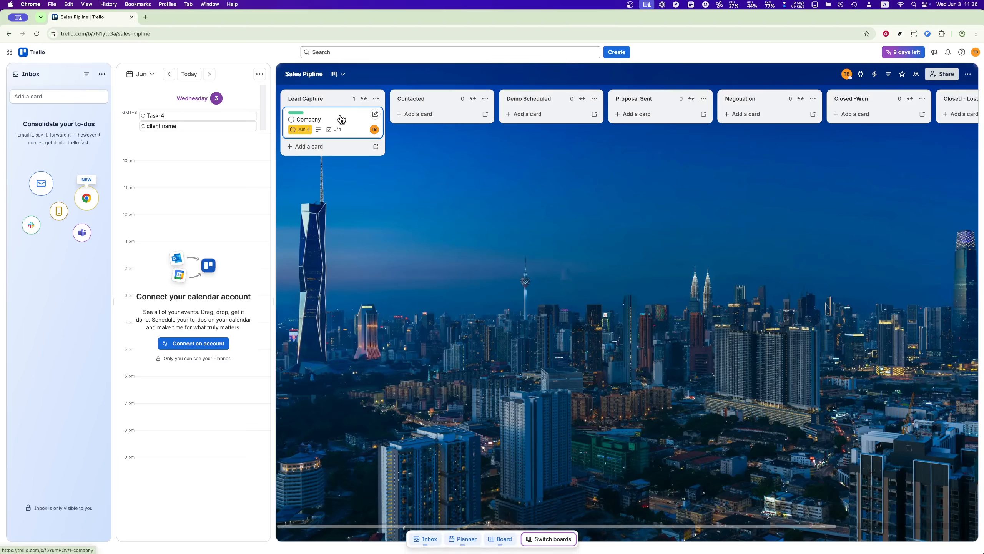
drag(341, 120, 529, 121)
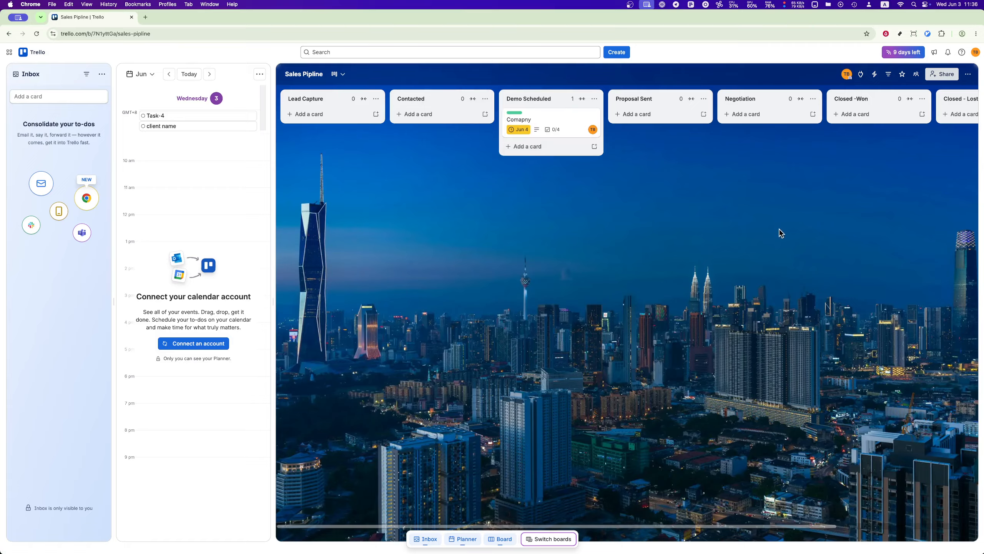
View the board's automation options, such as rules, buttons and email reports, and close them
scroll(786, 233, right, 3)
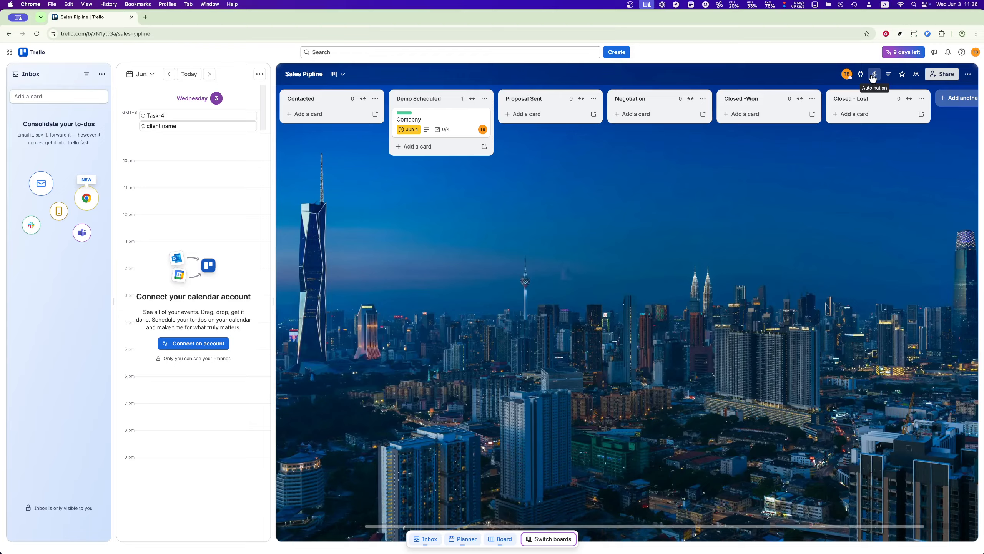
click(873, 78)
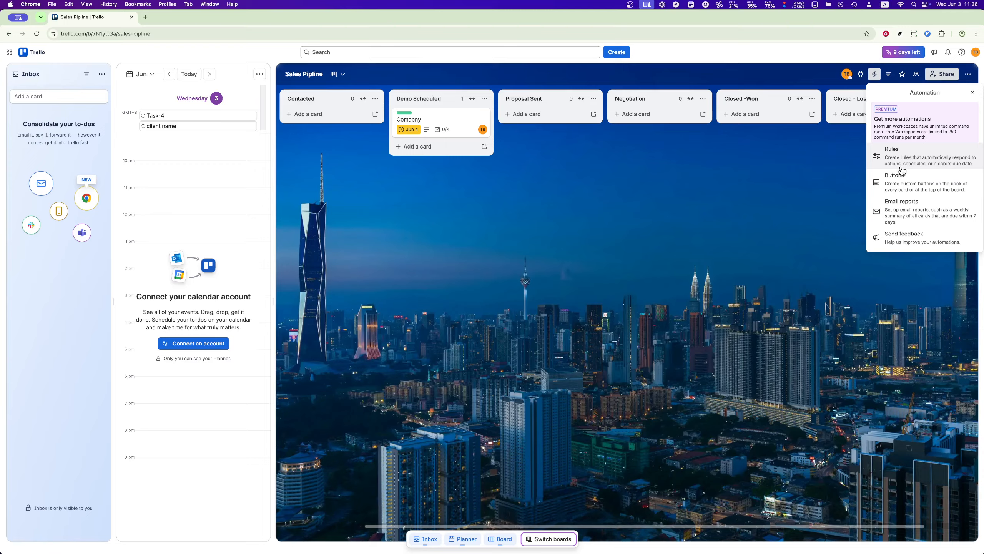
click(623, 258)
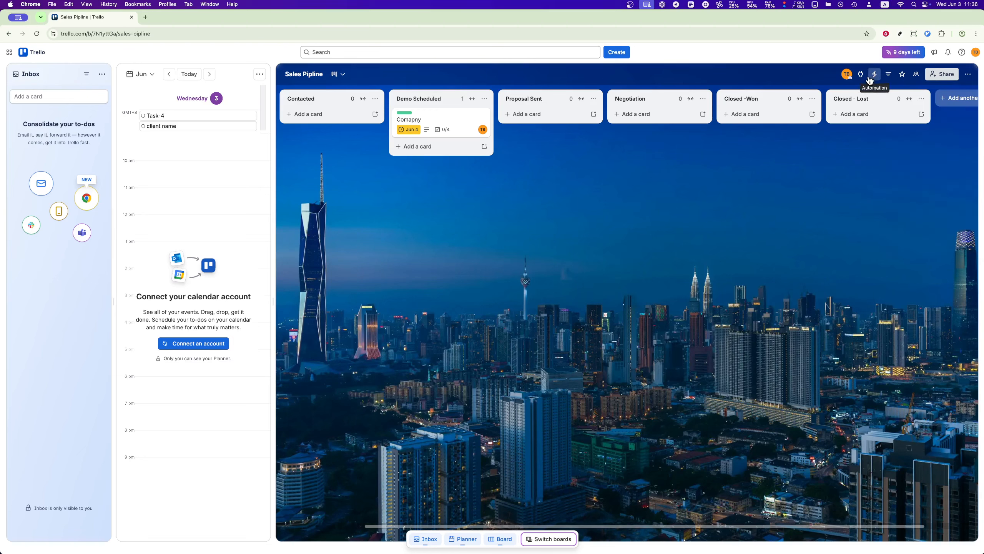
Filter the board's cards by the "high value" label, clear that filter and close the filter options
click(889, 77)
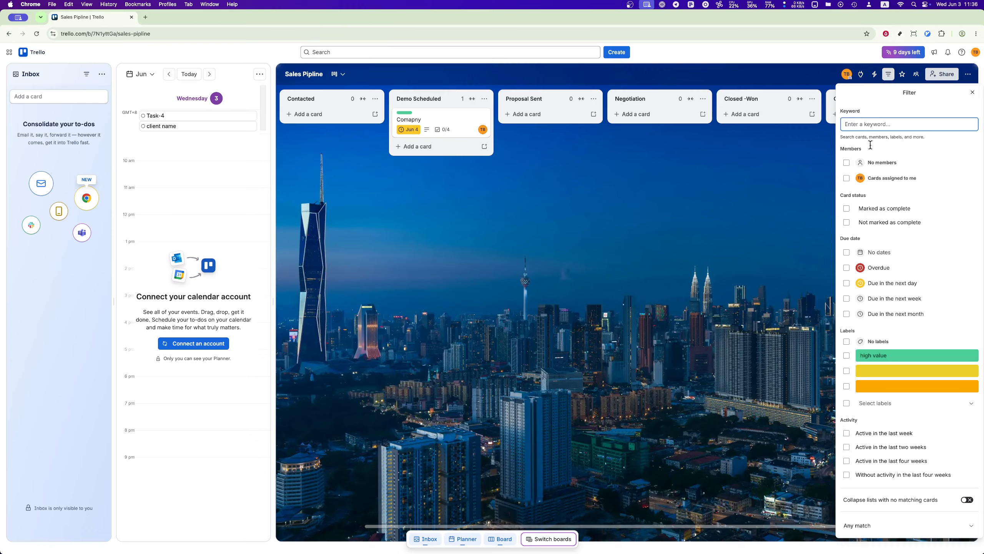
click(846, 359)
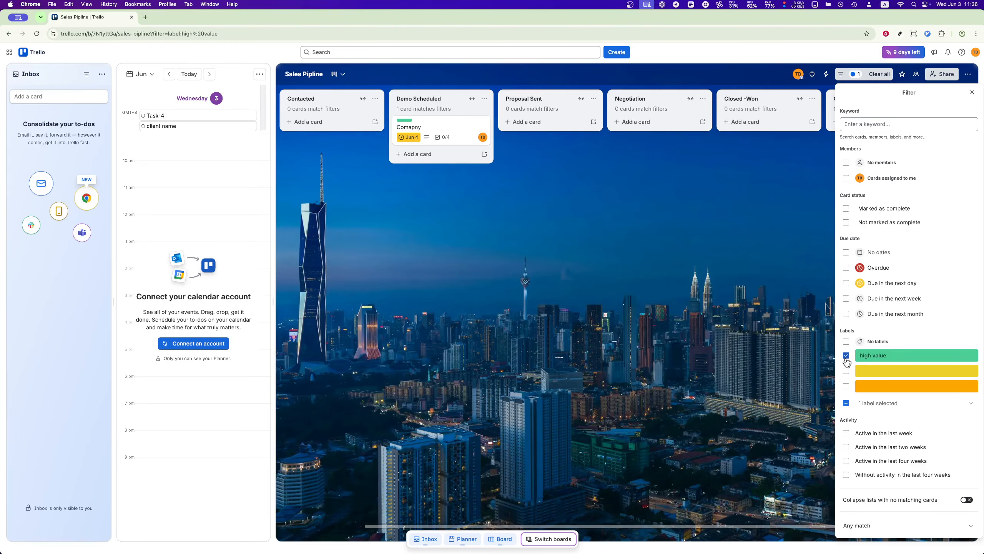
click(846, 359)
click(680, 341)
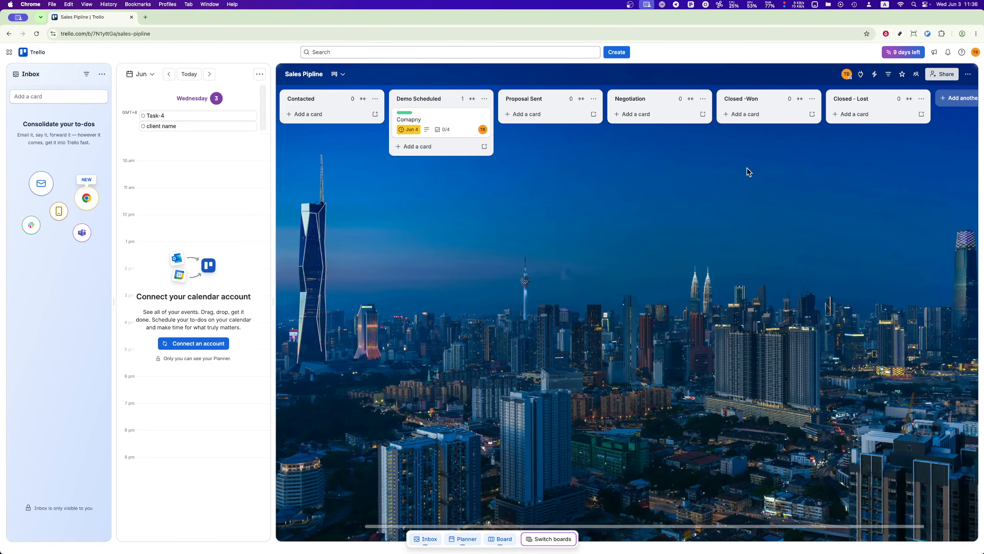
Open the board's Power-Ups options
click(861, 81)
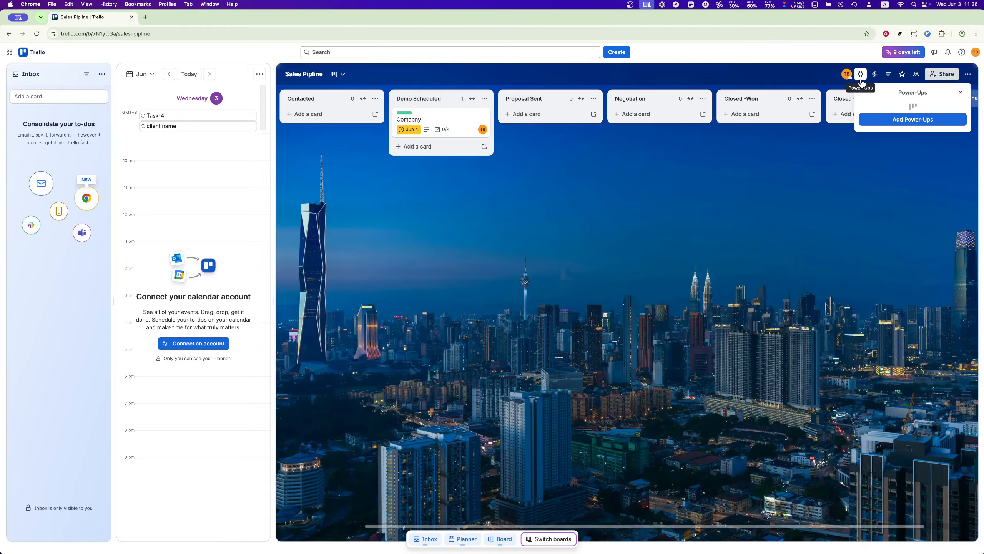